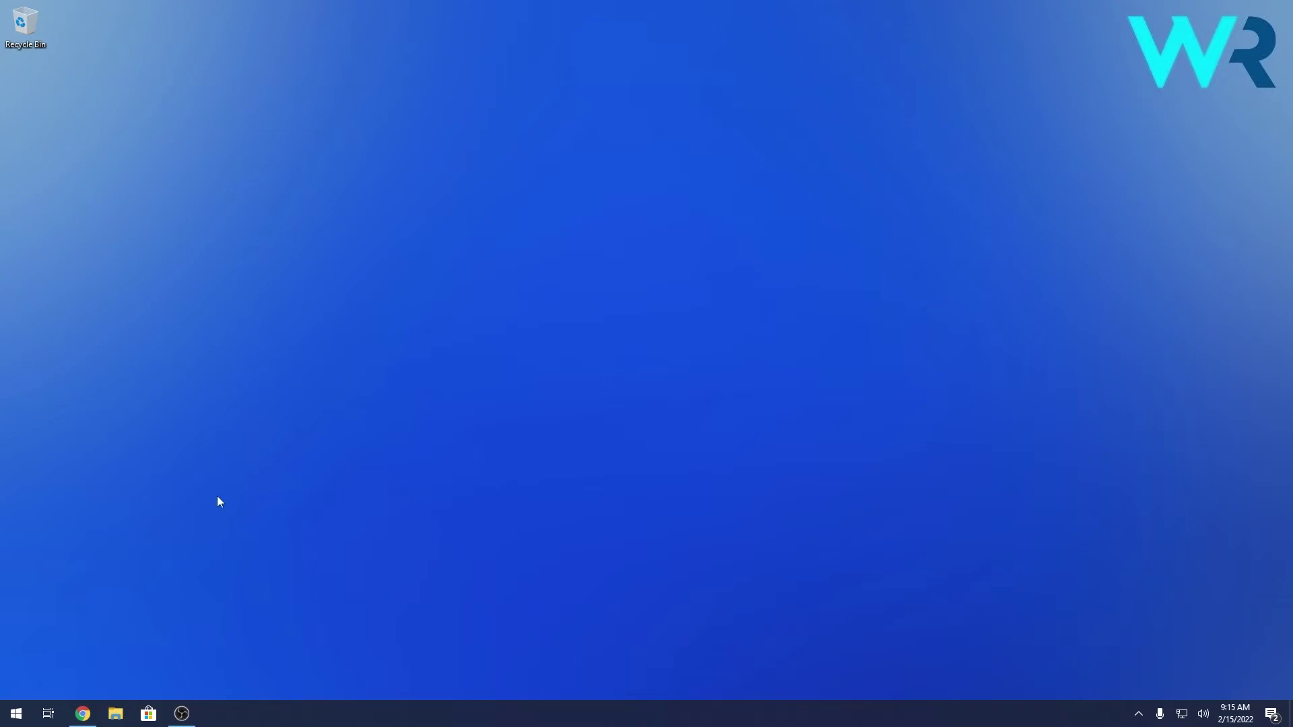
# Step: From the Outlook inbox, draft a new message to the recipient with subject 'Test', ready for body text
pyautogui.click(83, 713)
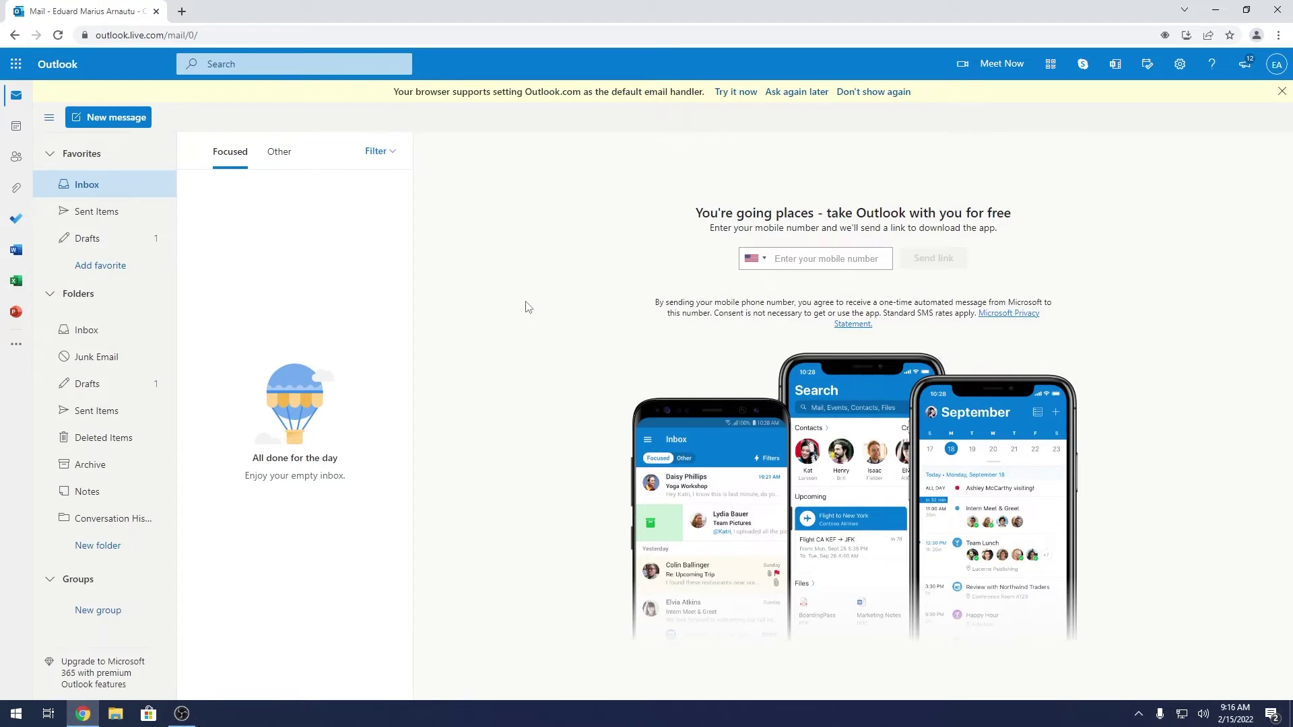
pyautogui.click(112, 119)
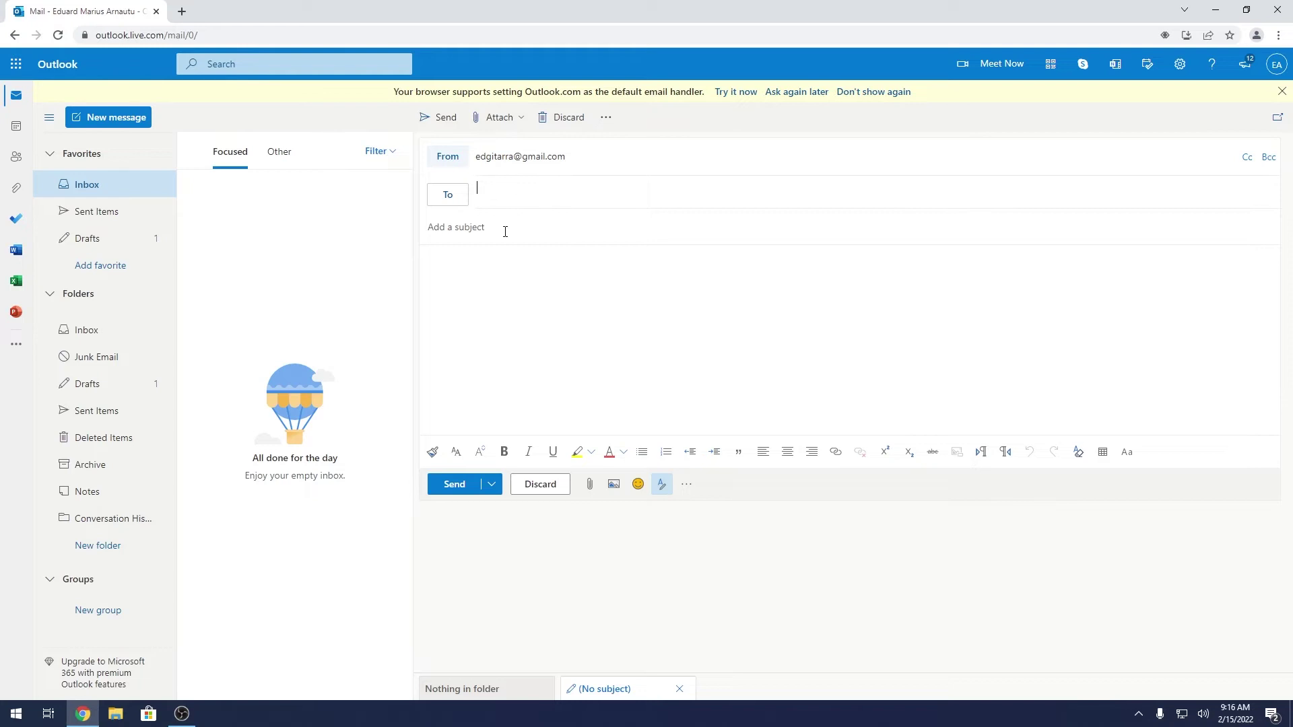
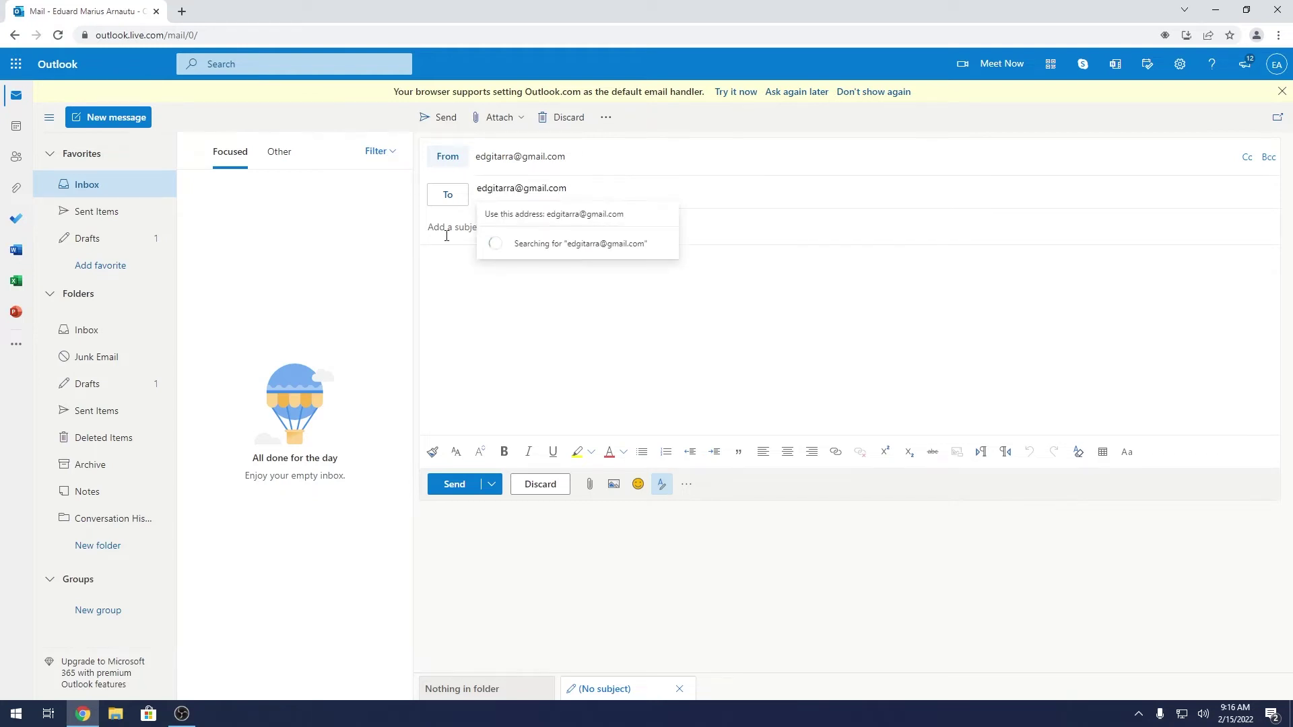
pyautogui.click(448, 231)
pyautogui.write('Test')
pyautogui.click(482, 312)
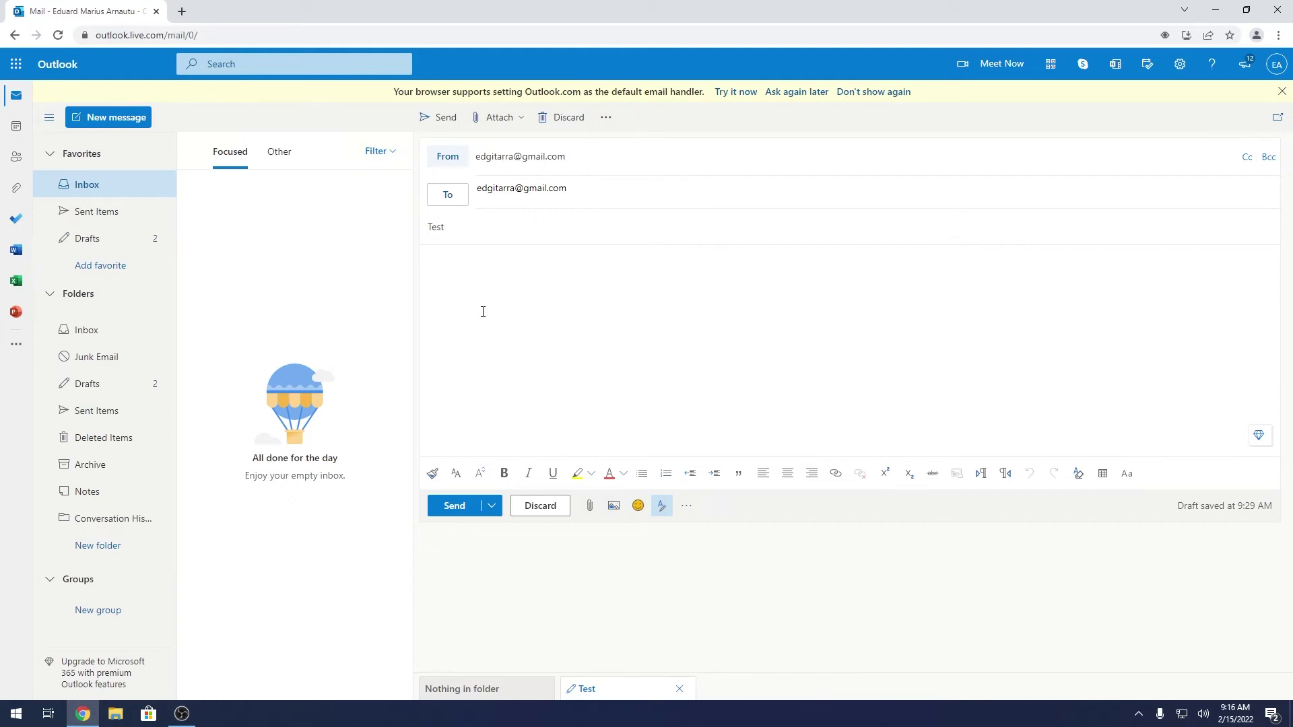
pyautogui.click(637, 508)
pyautogui.click(638, 508)
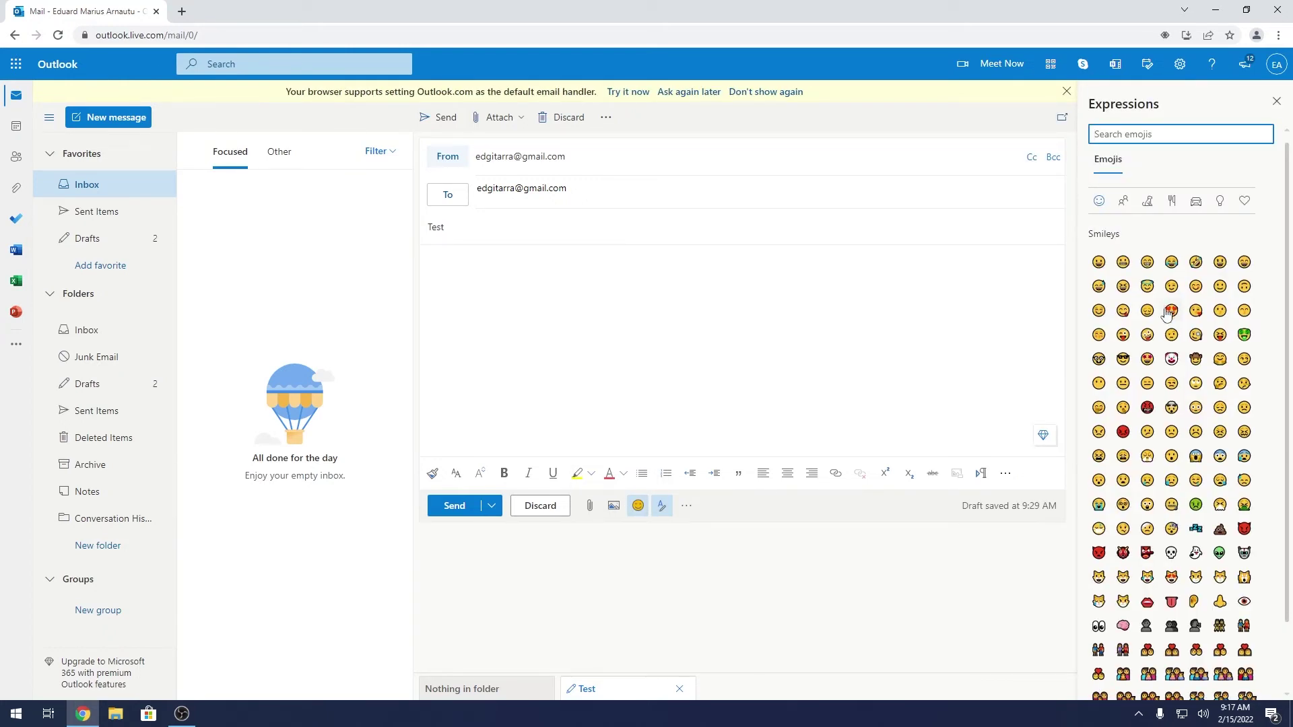
pyautogui.scroll(-2, 1172, 334)
pyautogui.scroll(2, 1175, 346)
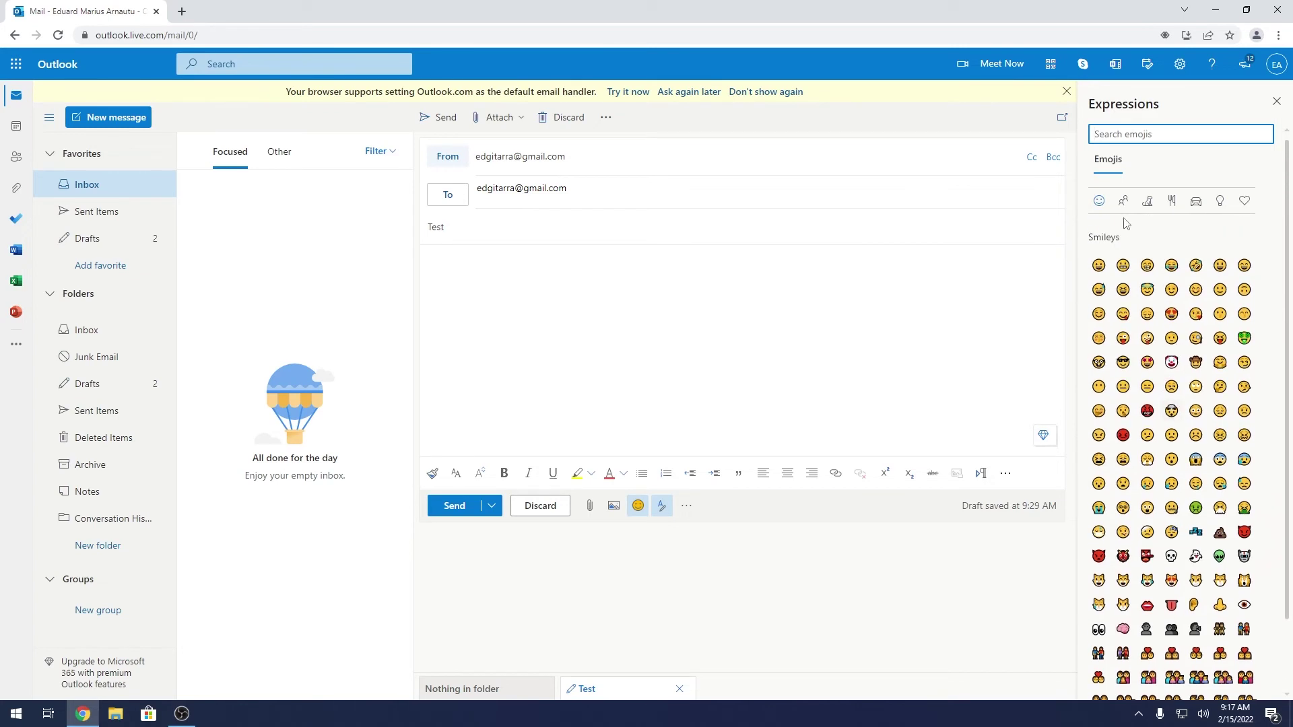
pyautogui.click(1276, 104)
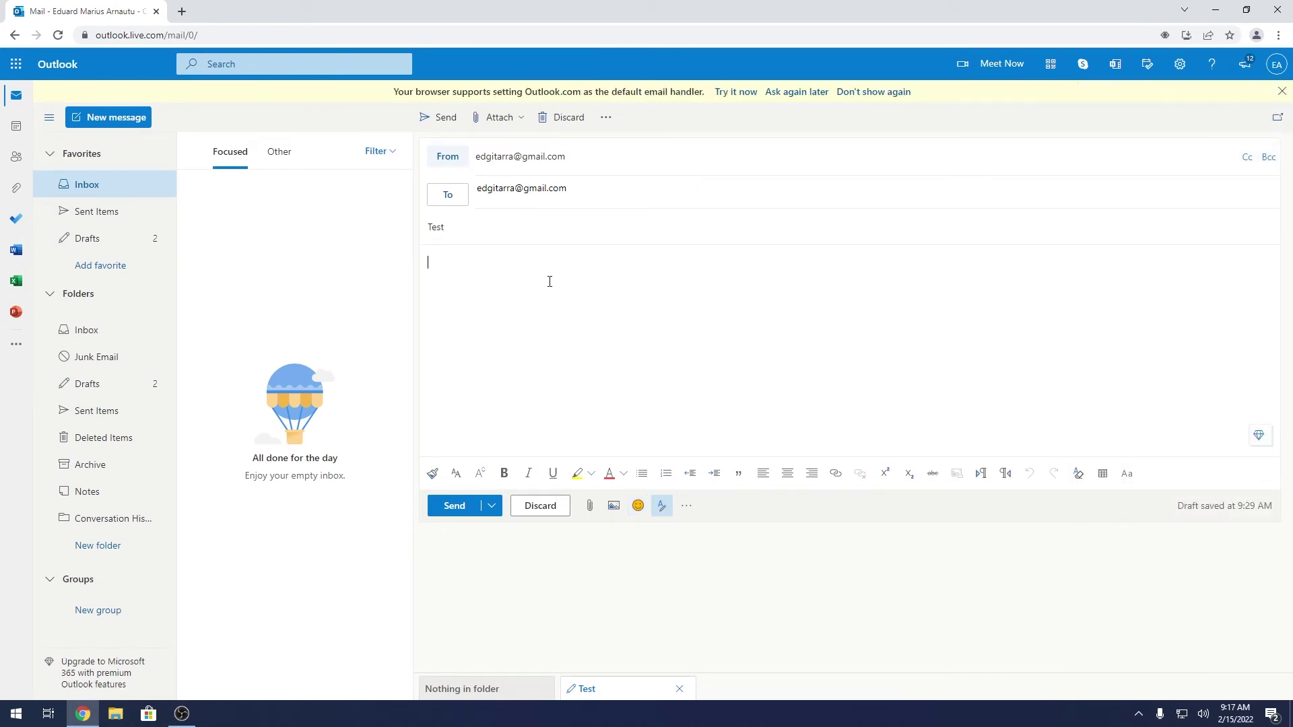
pyautogui.press('super+period')
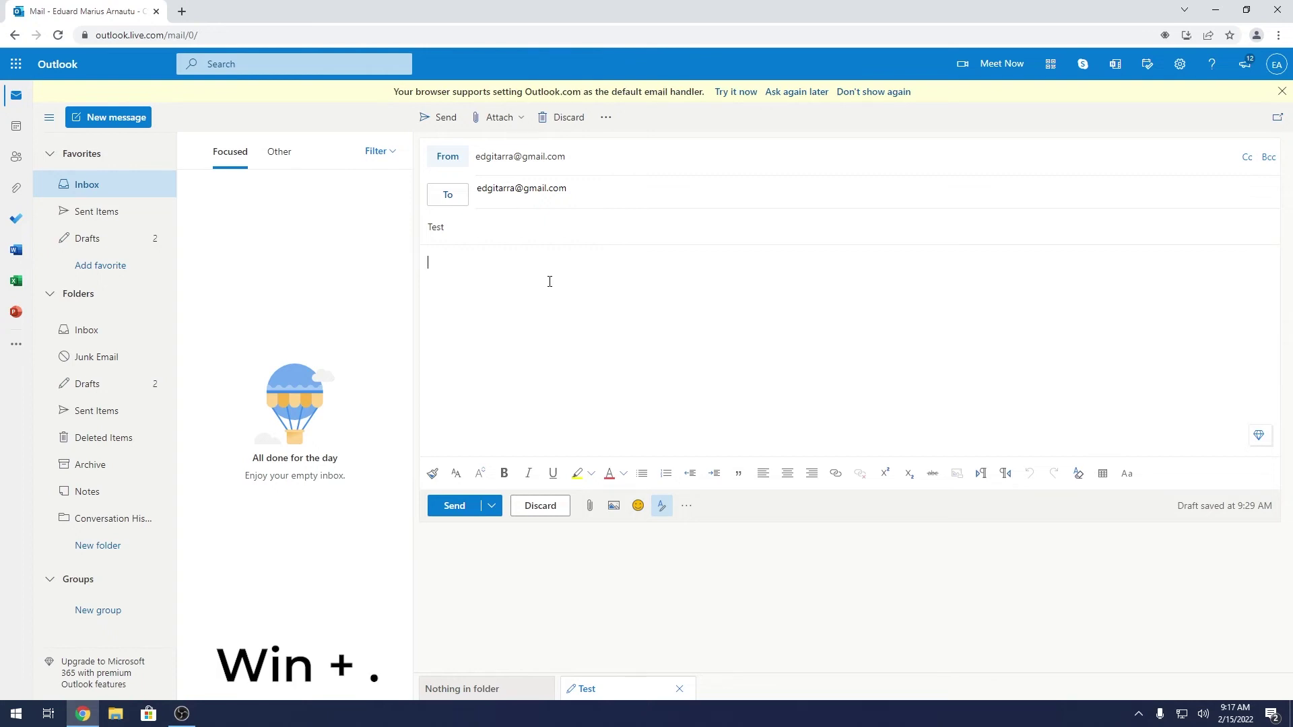
pyautogui.press('super+period')
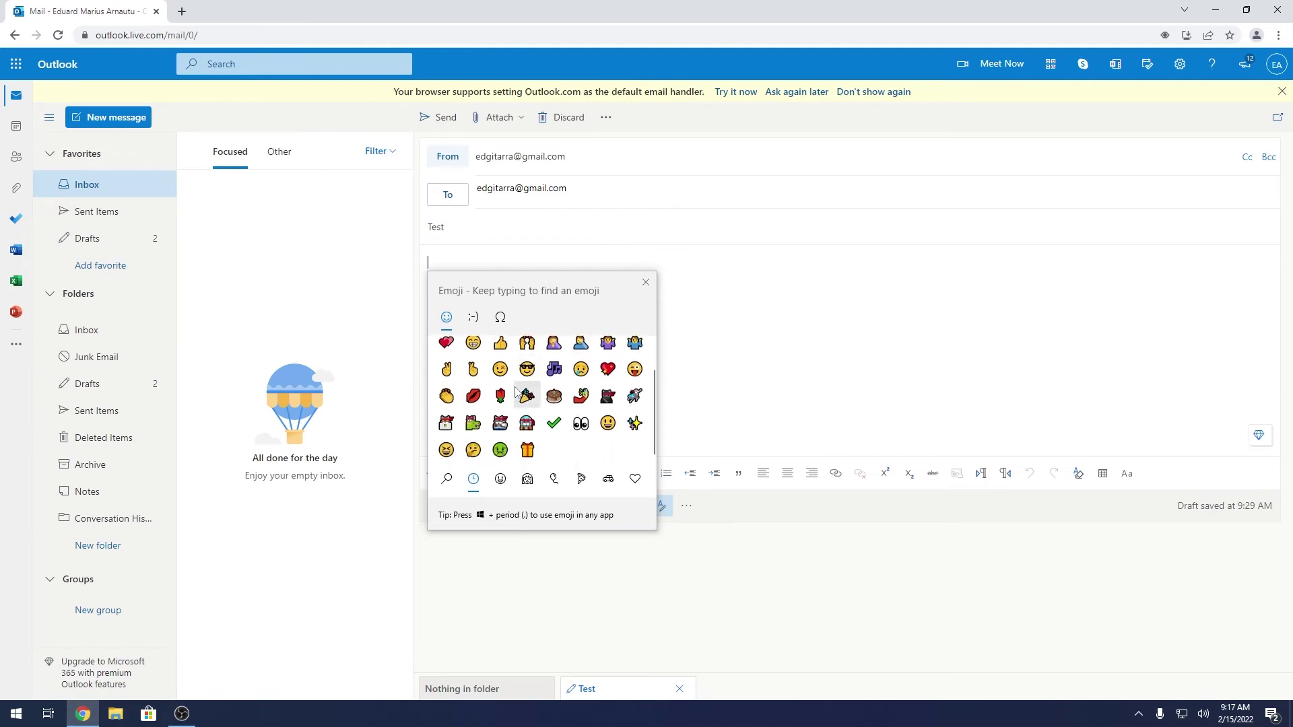
pyautogui.click(474, 317)
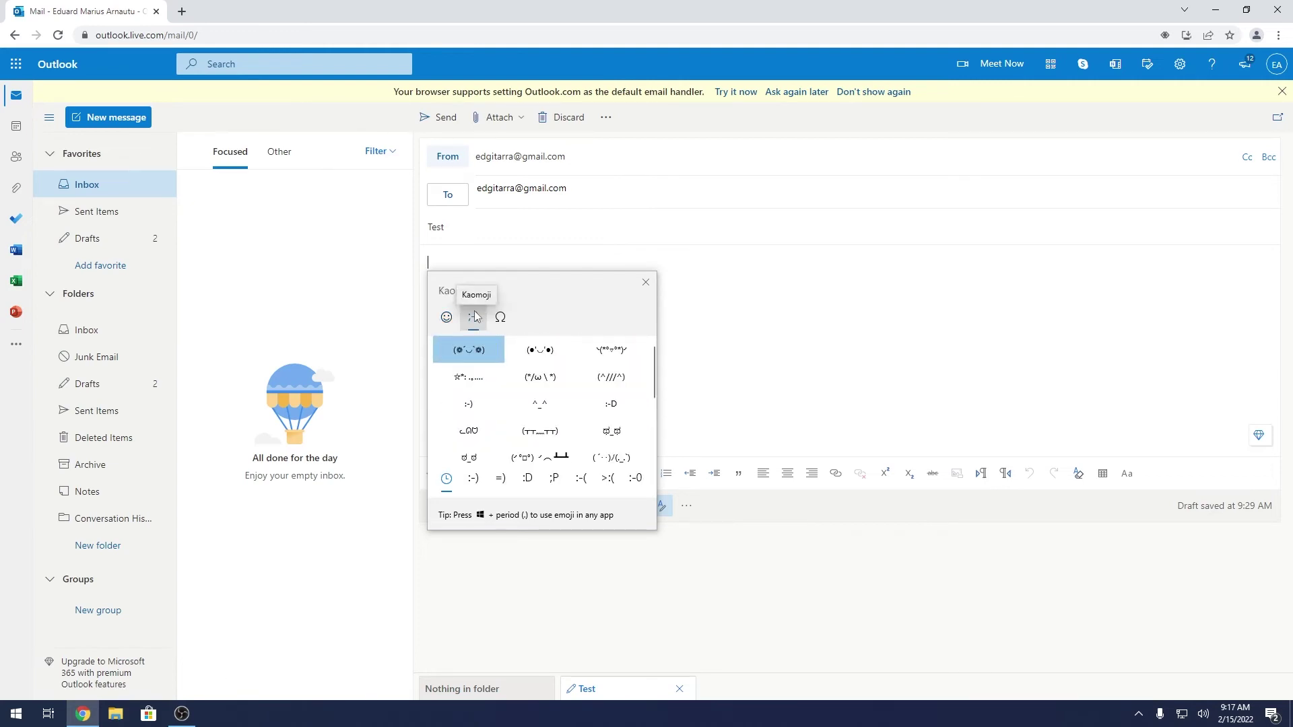
pyautogui.click(499, 322)
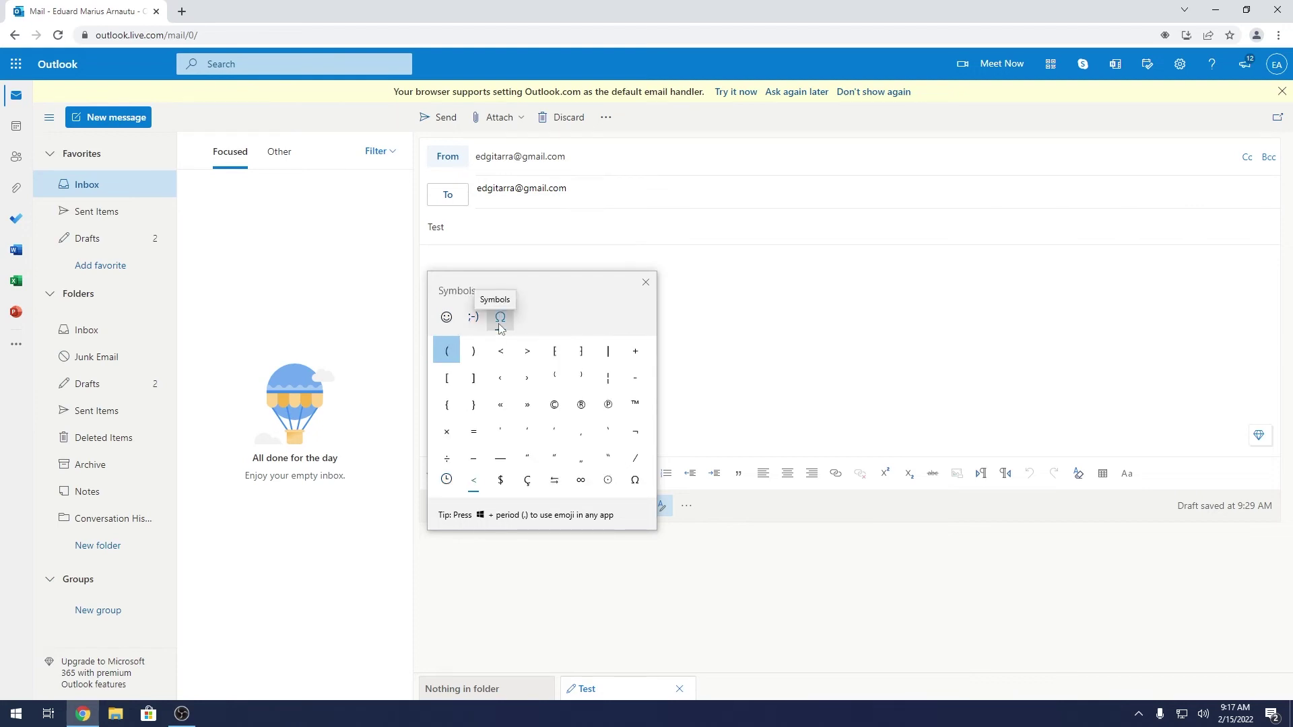
pyautogui.press('Escape')
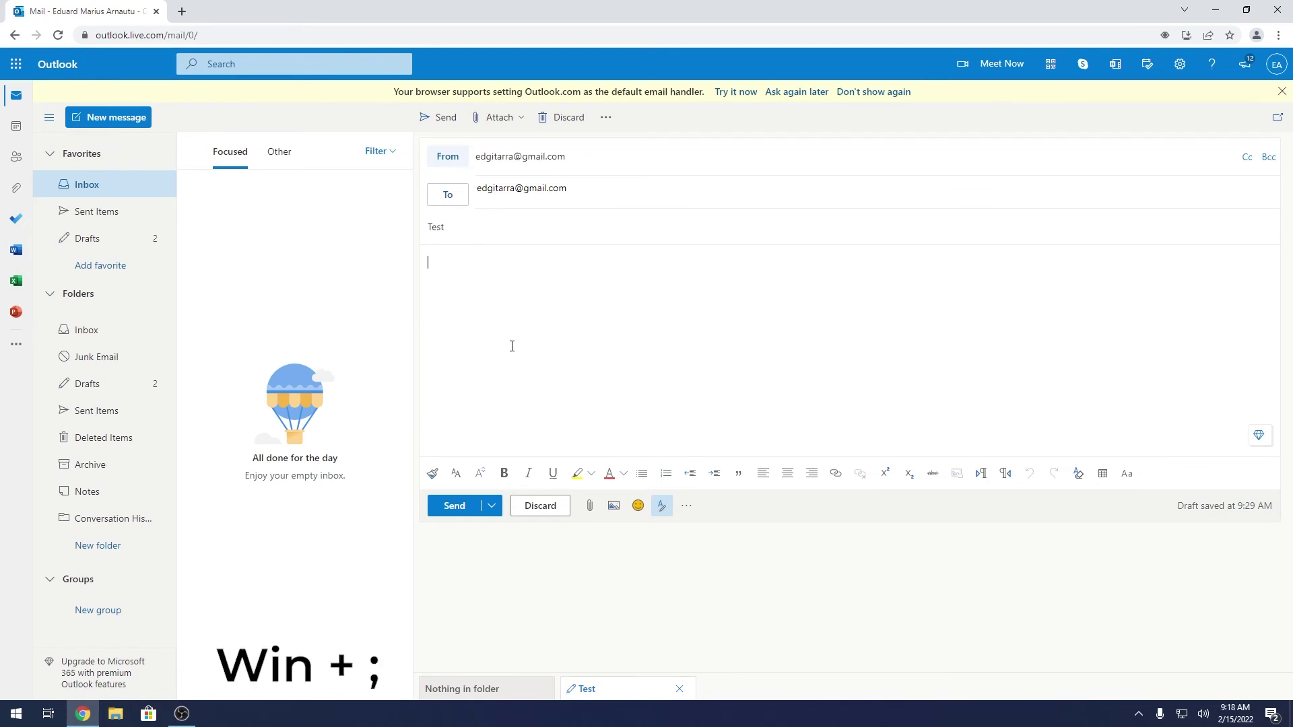
# Step: Insert heart-eyes and unamused emojis plus the (•◡•) kaomoji from the Windows emoji panel
pyautogui.press('super+semicolon')
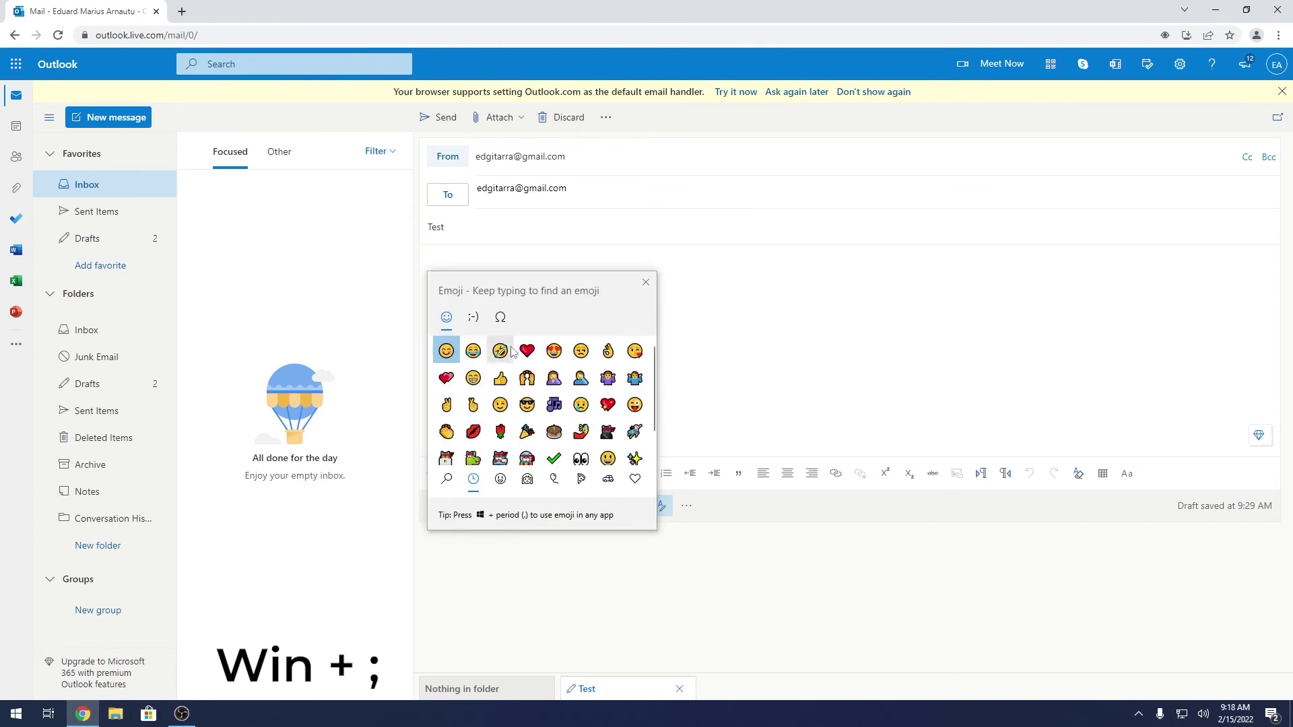
pyautogui.click(554, 351)
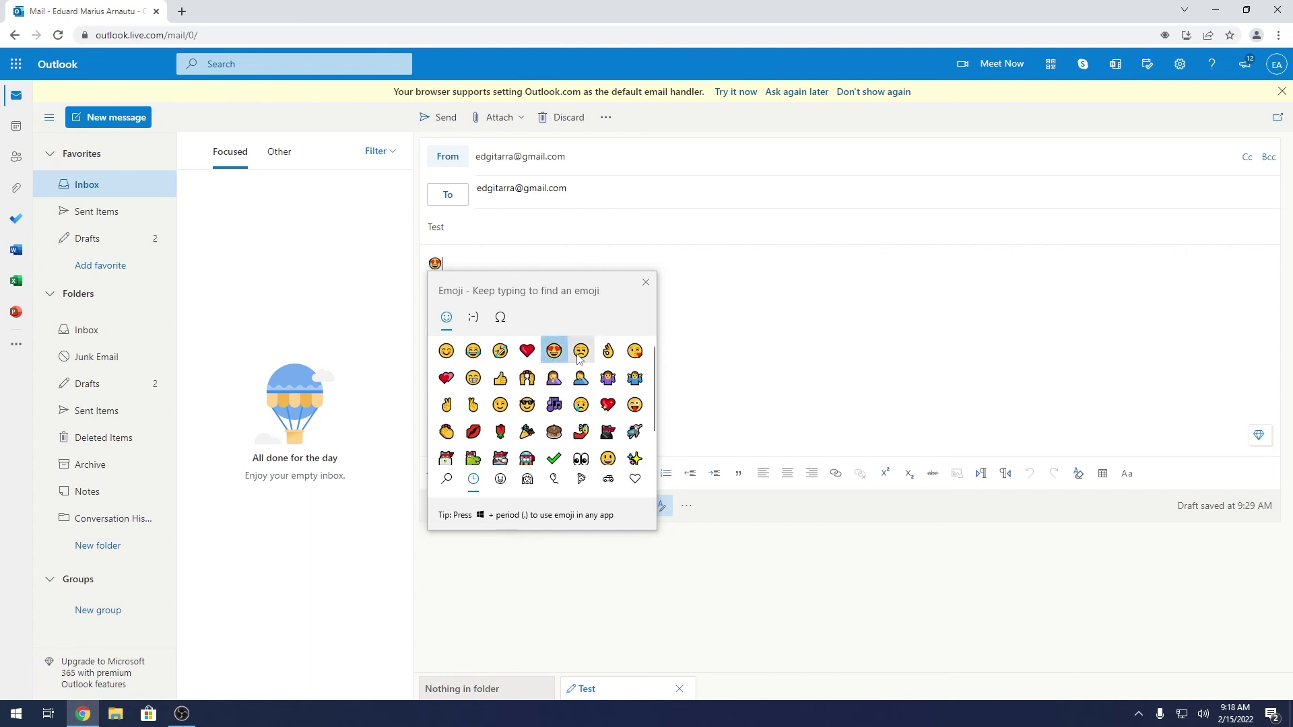
pyautogui.click(479, 328)
pyautogui.click(537, 351)
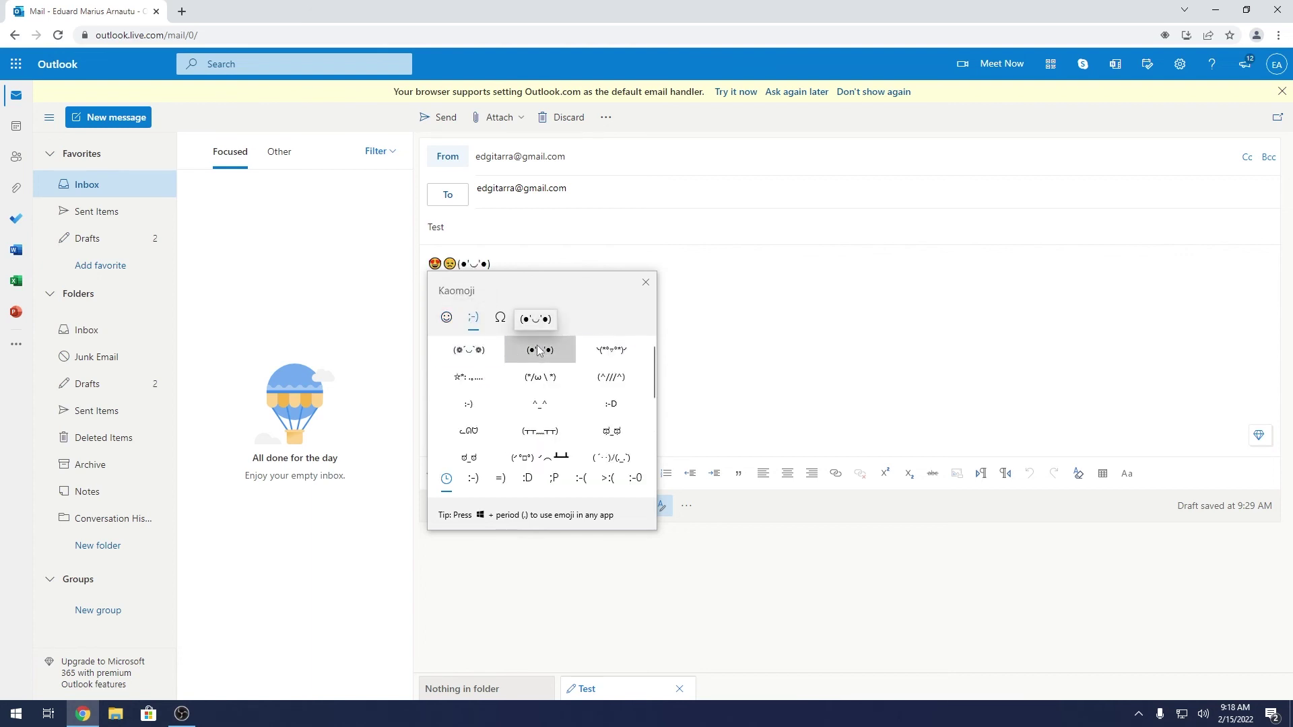
pyautogui.click(646, 282)
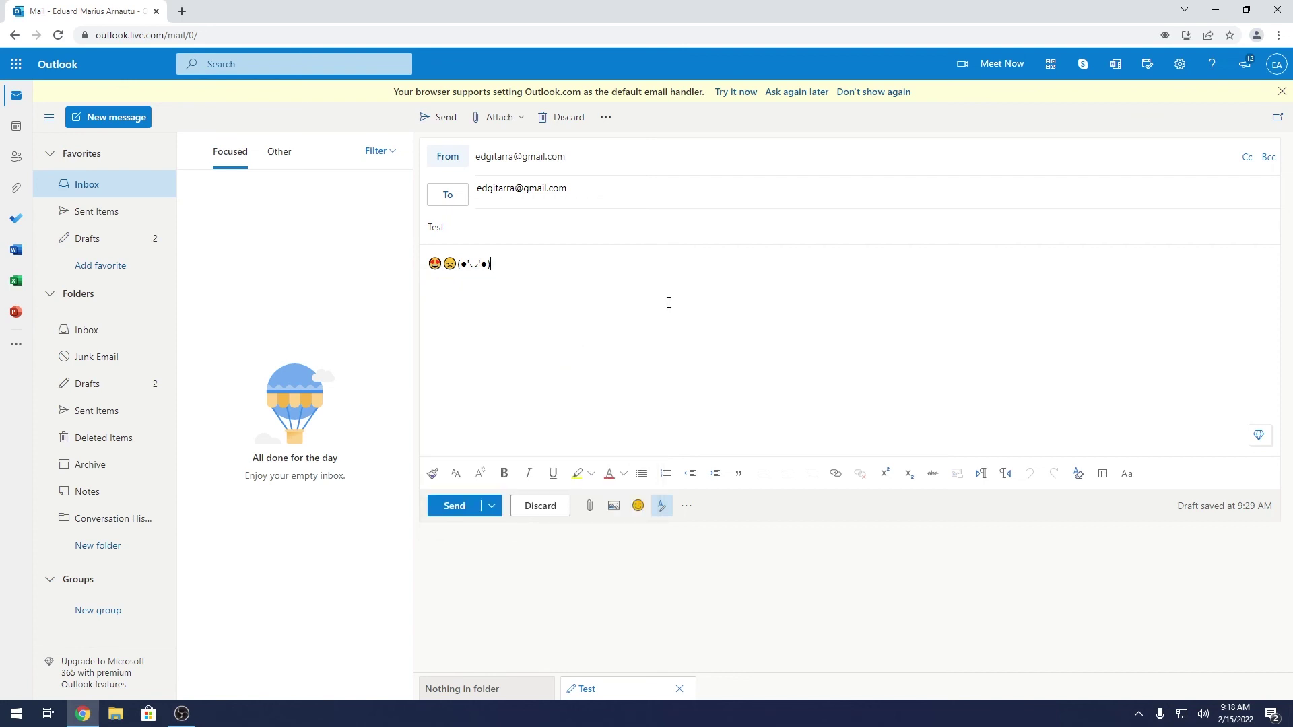